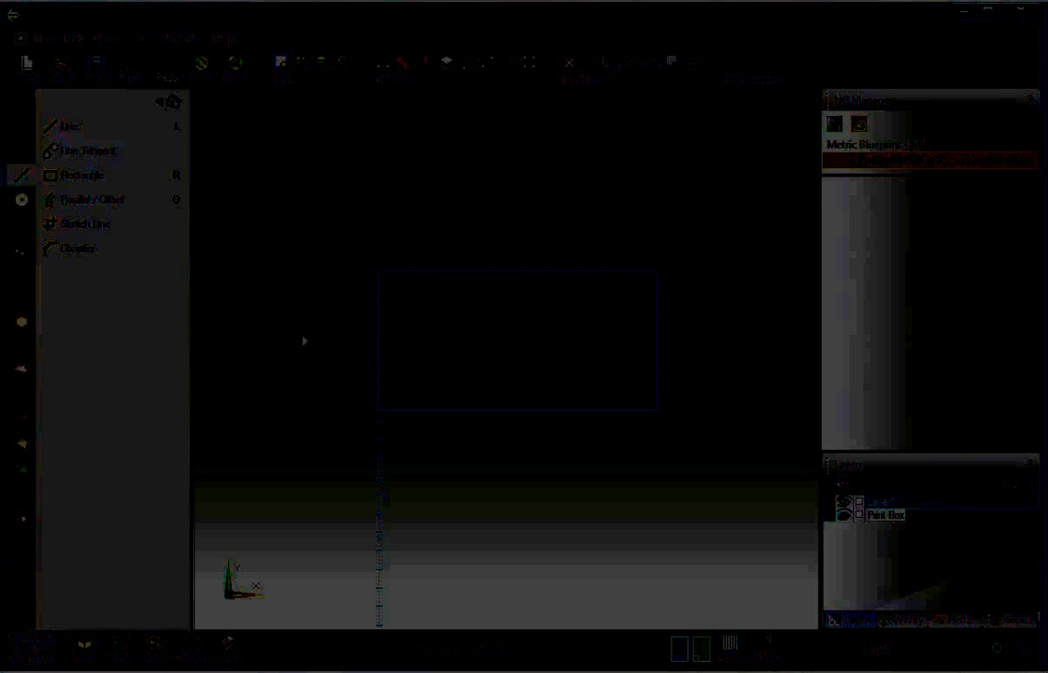
Undo the existing rectangle and redraw it from the origin to the opposite corner at X 150, Y -75
{"action": "left_click", "coordinate": [137, 74]}
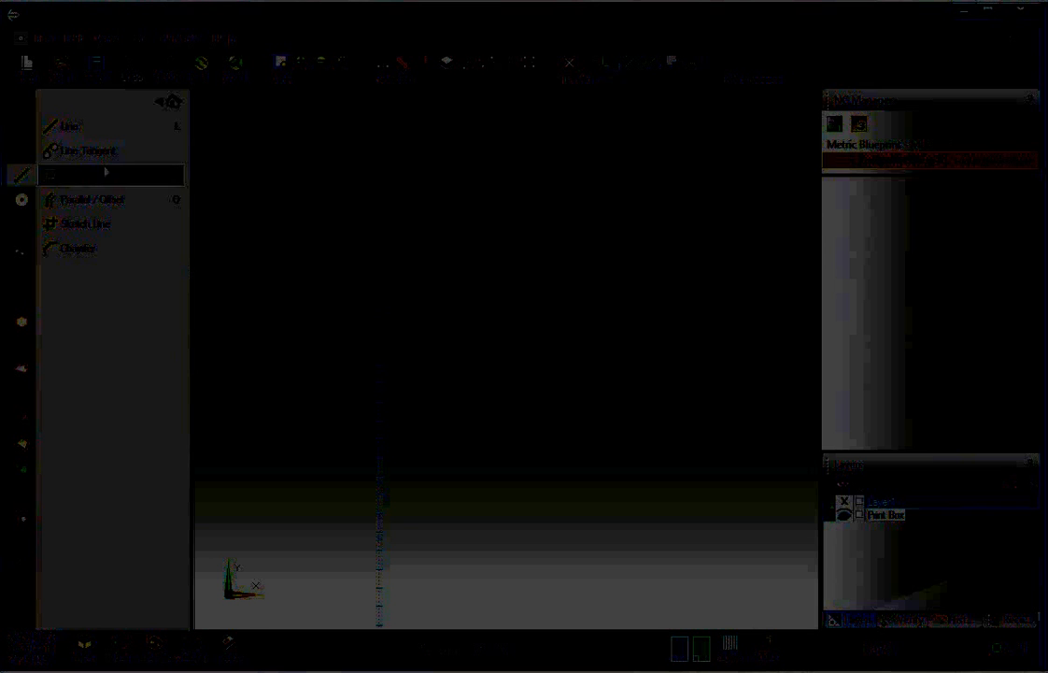
{"action": "left_click", "coordinate": [86, 180]}
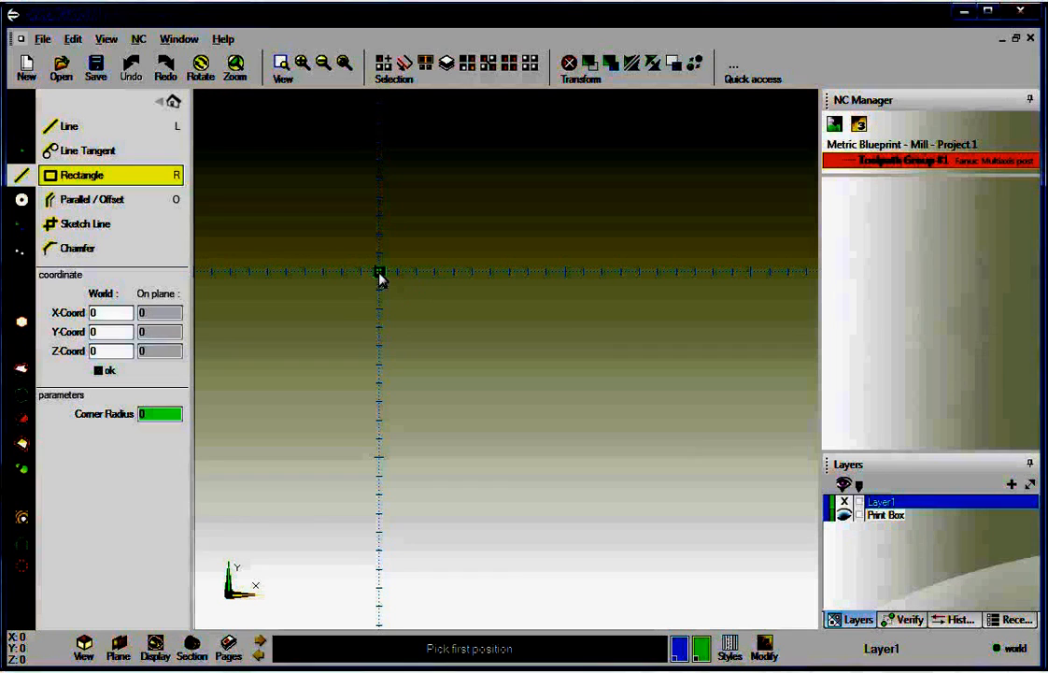
{"action": "left_click", "coordinate": [379, 273]}
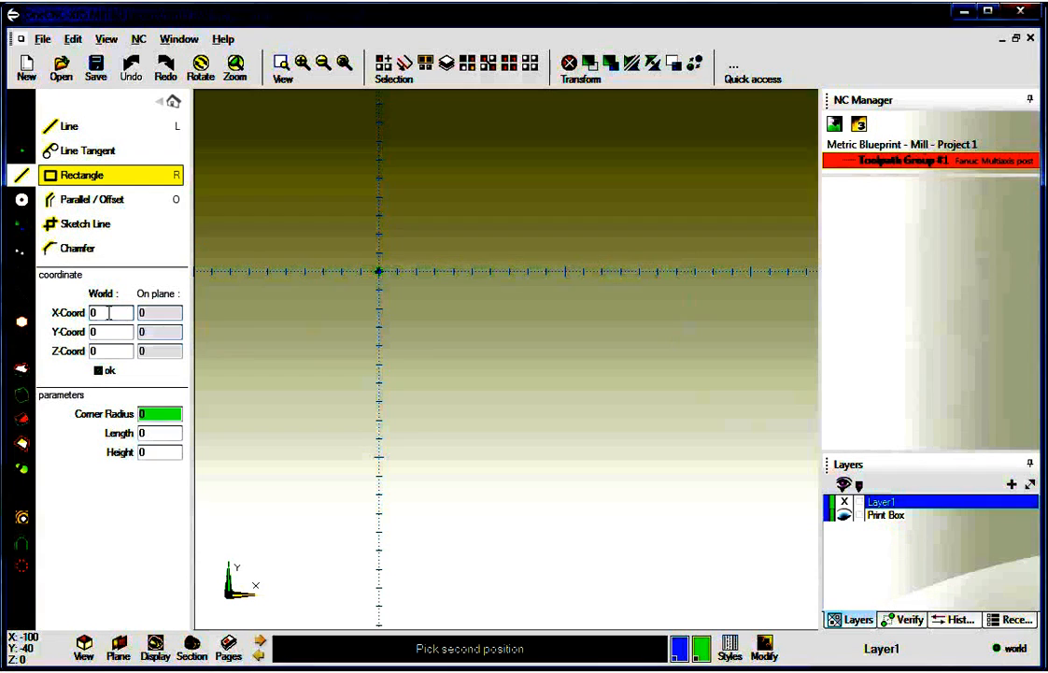
{"action": "left_click", "coordinate": [93, 313]}
{"action": "type", "text": "150"}
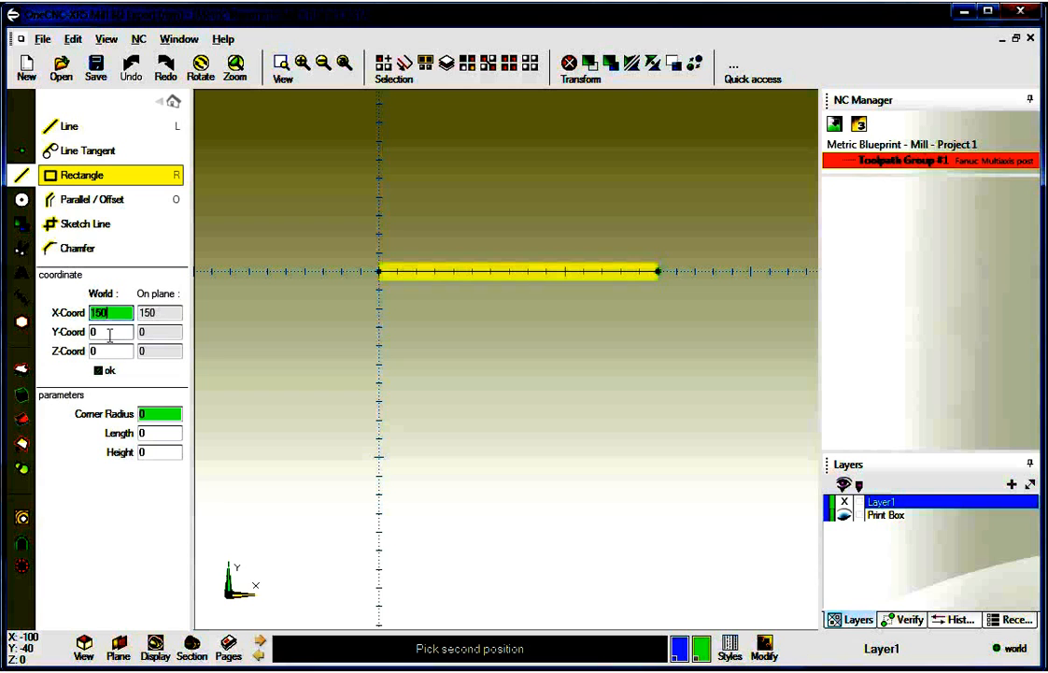
{"action": "type", "text": "-75"}
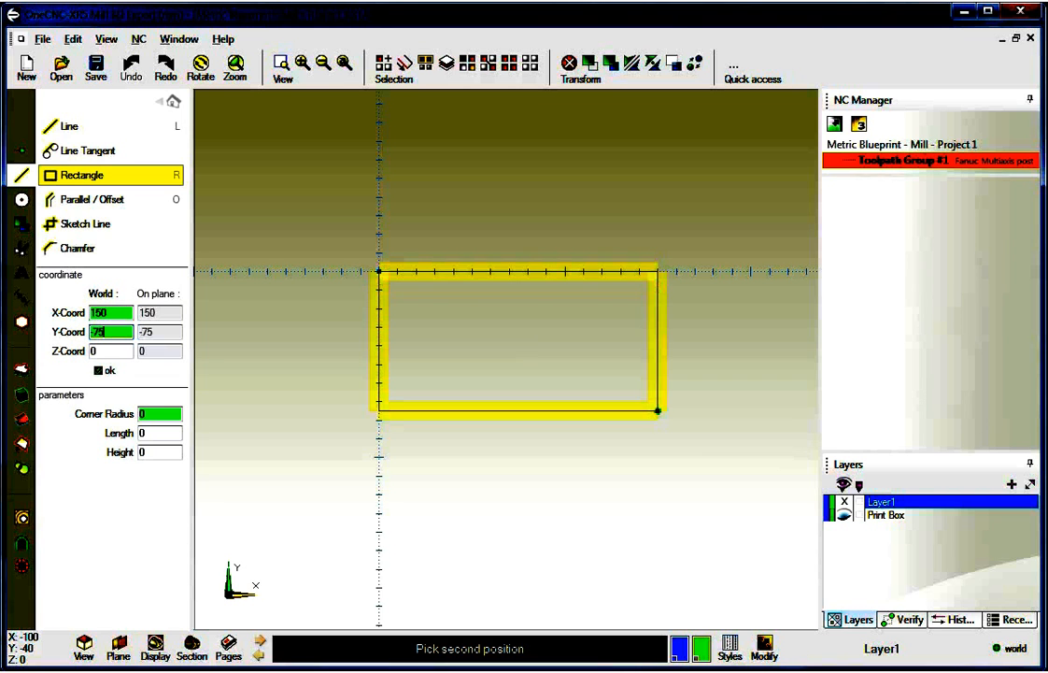
{"action": "left_click", "coordinate": [102, 371]}
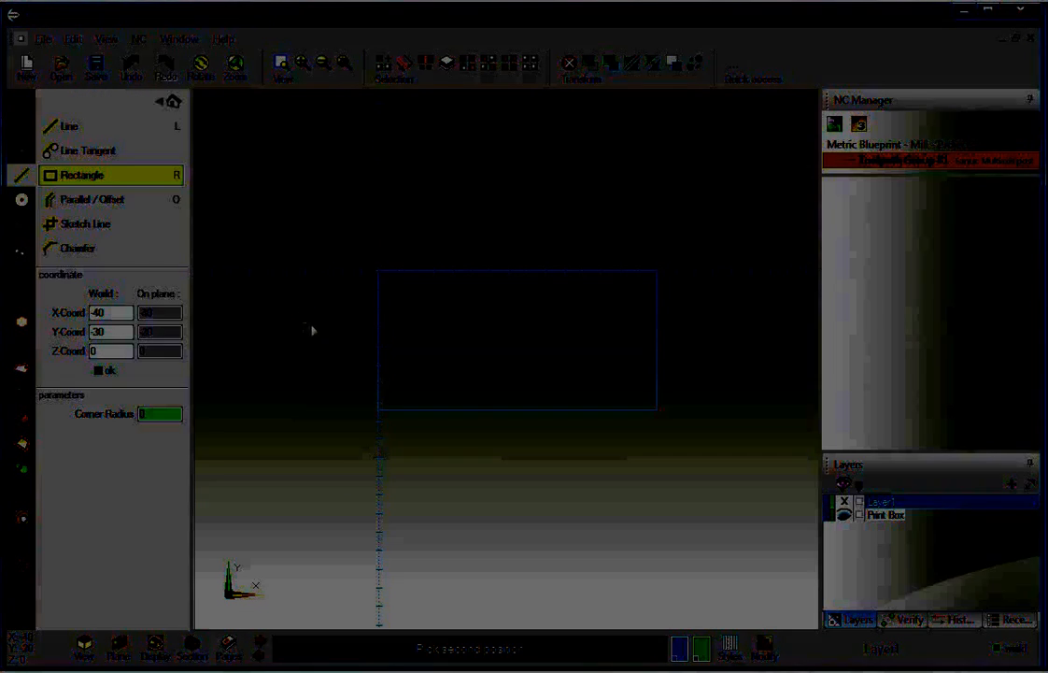
{"action": "key", "text": "Escape"}
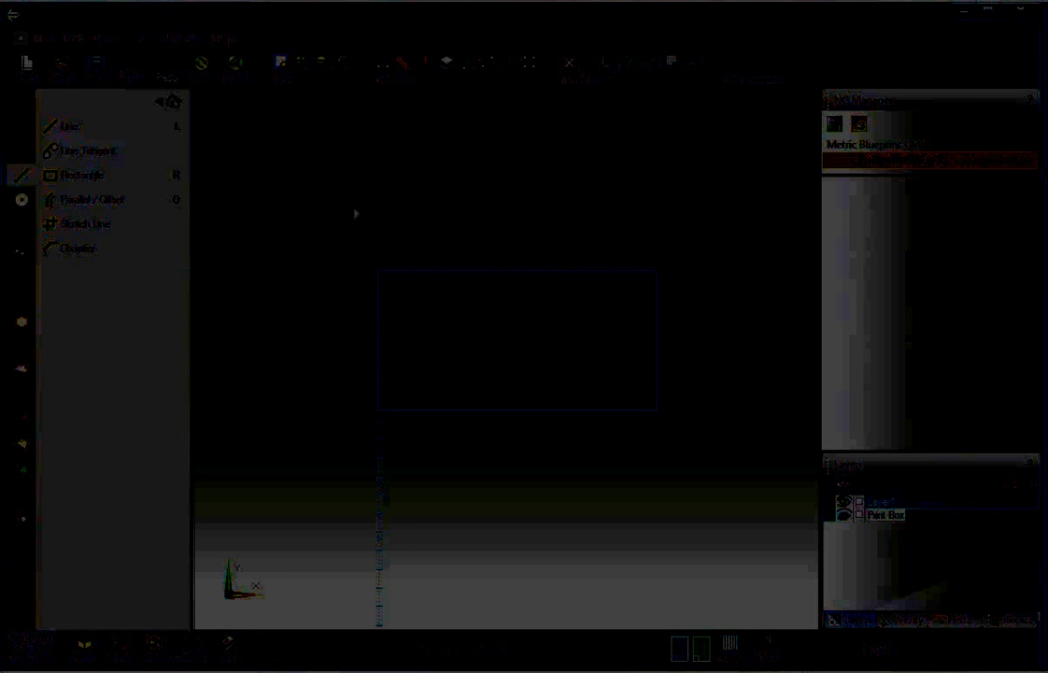
{"action": "left_click", "coordinate": [175, 103]}
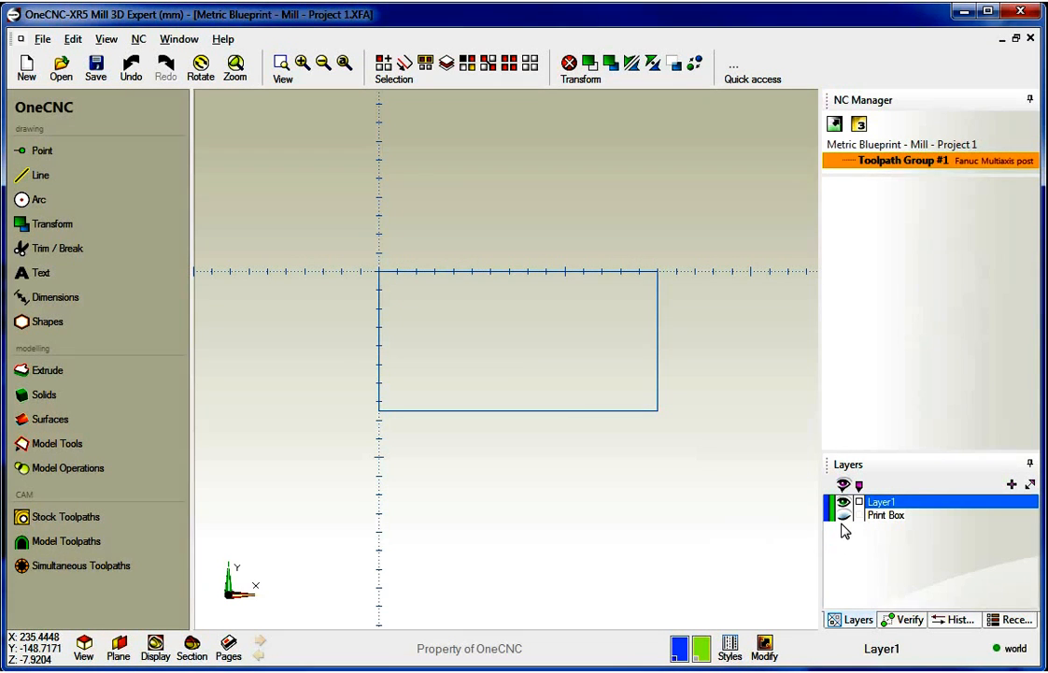
Check the rectangle against the Print Box layer, and fillet its upper-left corner at the origin with a radius of 25 mm
{"action": "left_click", "coordinate": [844, 516]}
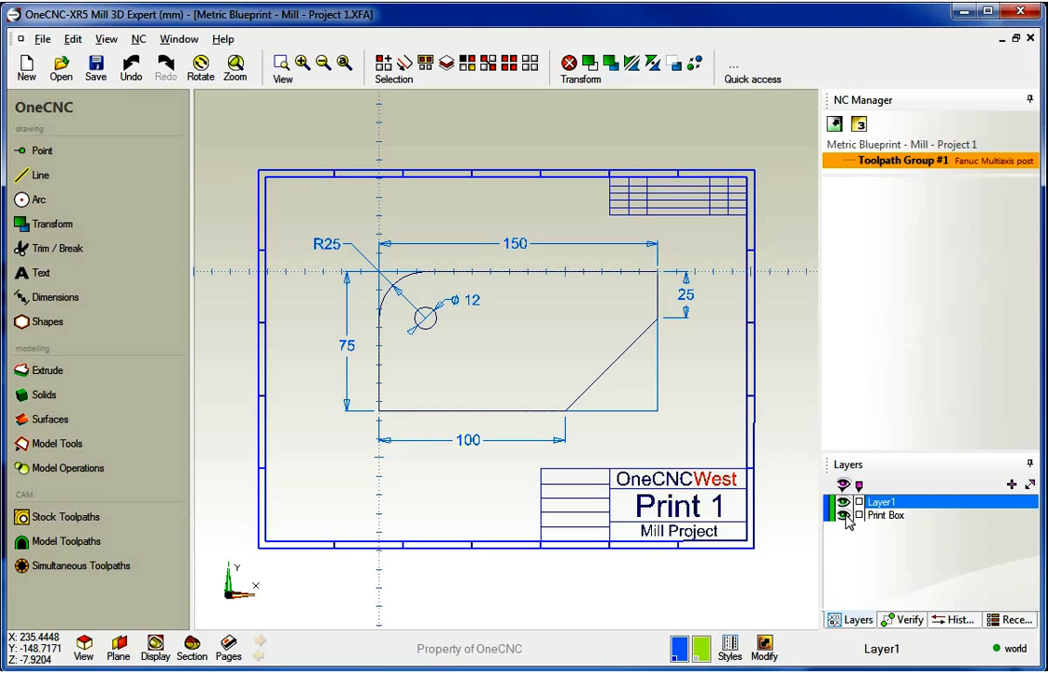
{"action": "left_click", "coordinate": [845, 515]}
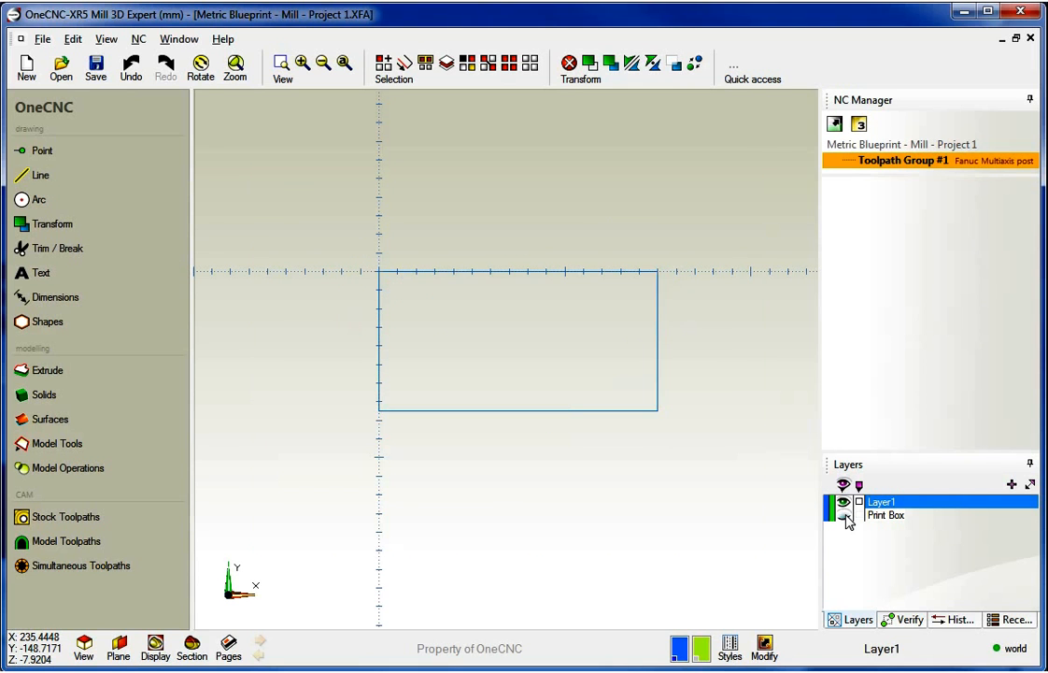
{"action": "left_click", "coordinate": [844, 515]}
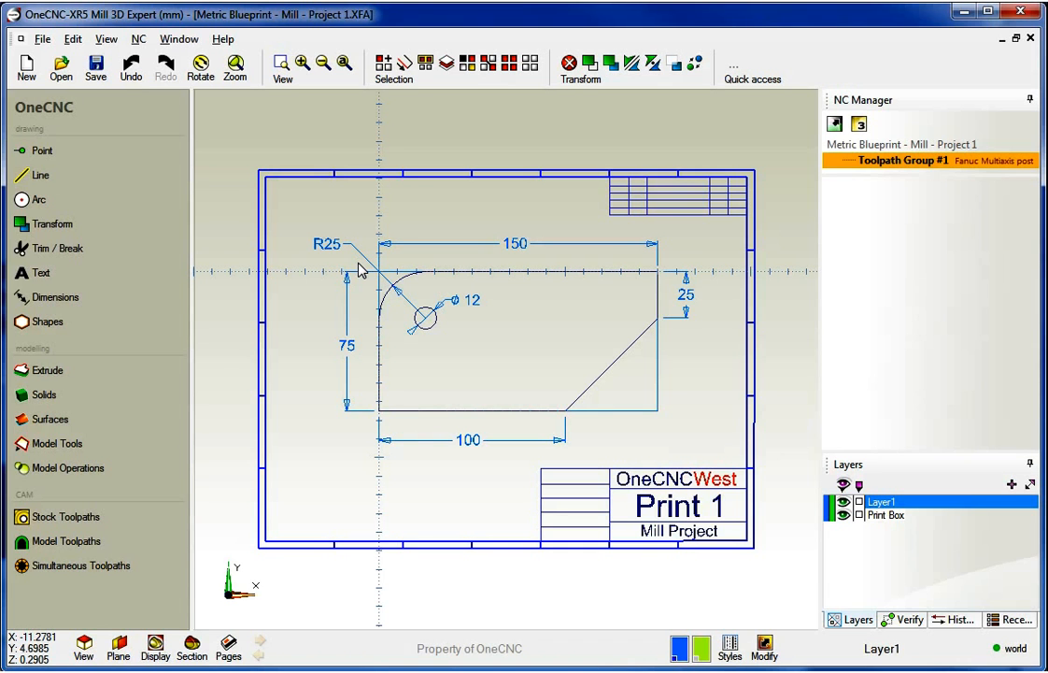
{"action": "left_click", "coordinate": [845, 516]}
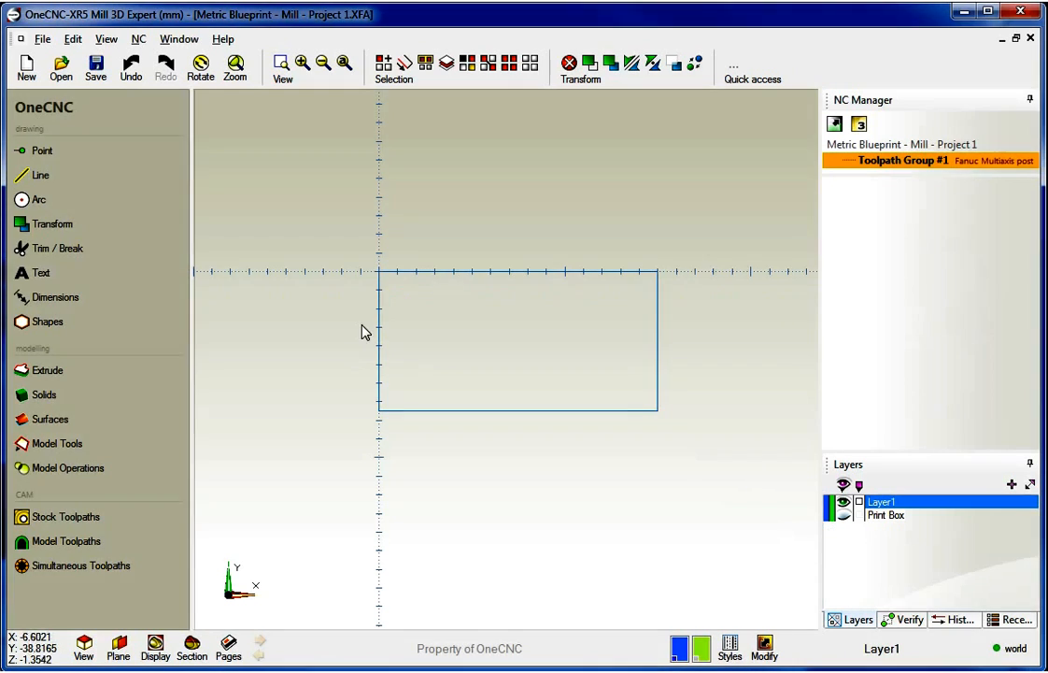
{"action": "left_click", "coordinate": [37, 201]}
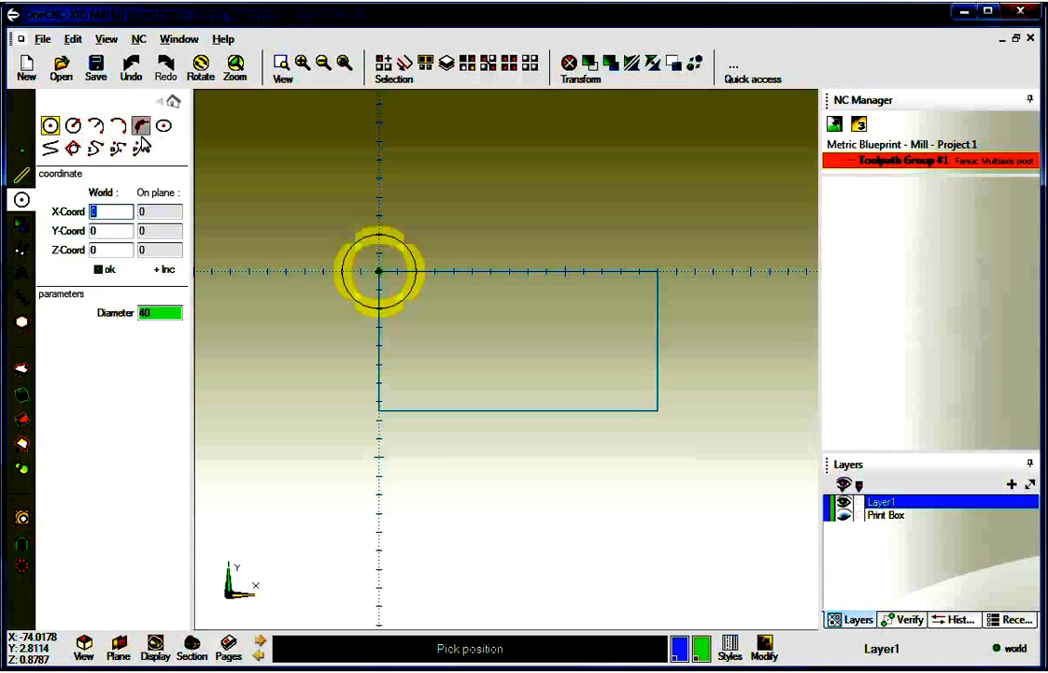
{"action": "left_click_drag", "start_coordinate": [412, 665], "coordinate": [412, 671]}
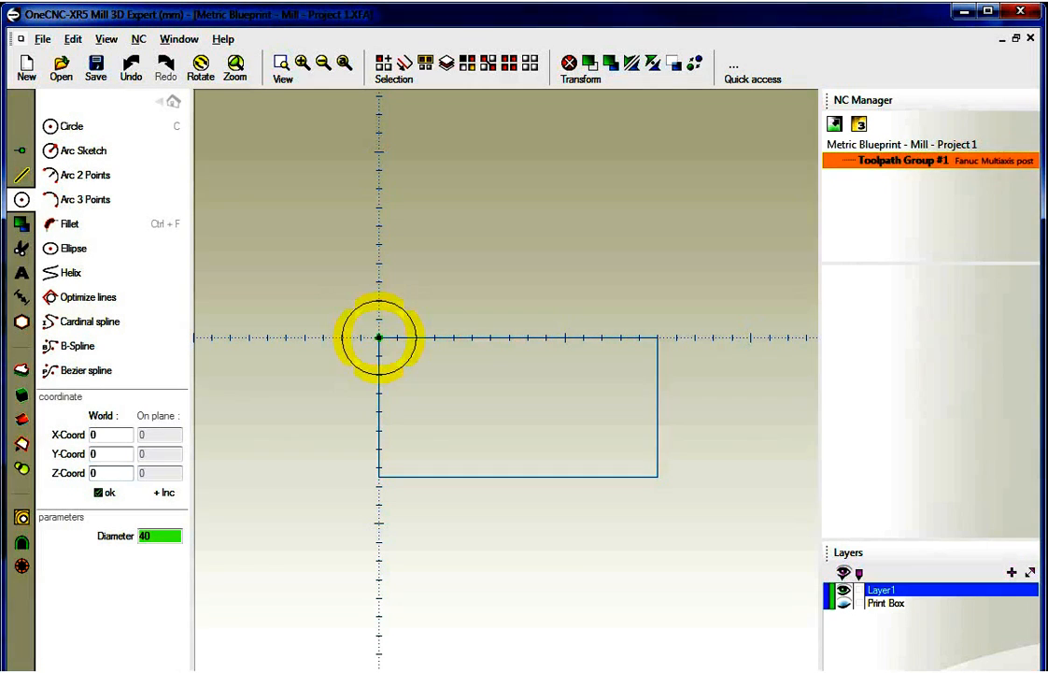
{"action": "left_click_drag", "start_coordinate": [422, 672], "coordinate": [423, 665]}
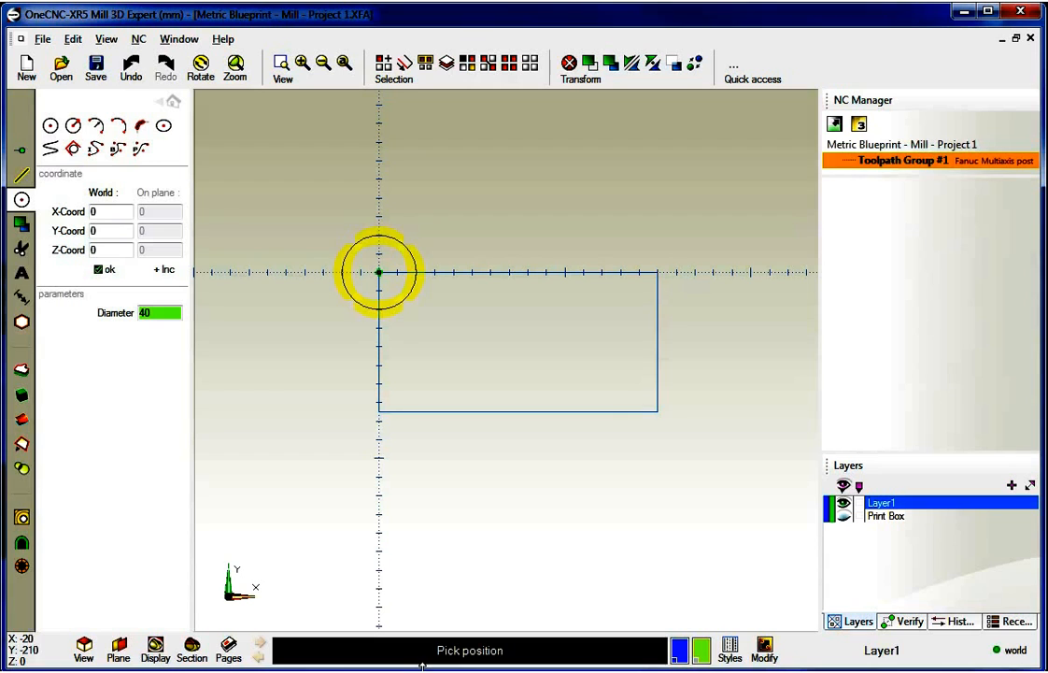
{"action": "left_click", "coordinate": [141, 131]}
{"action": "left_click_drag", "start_coordinate": [161, 197], "coordinate": [131, 199]}
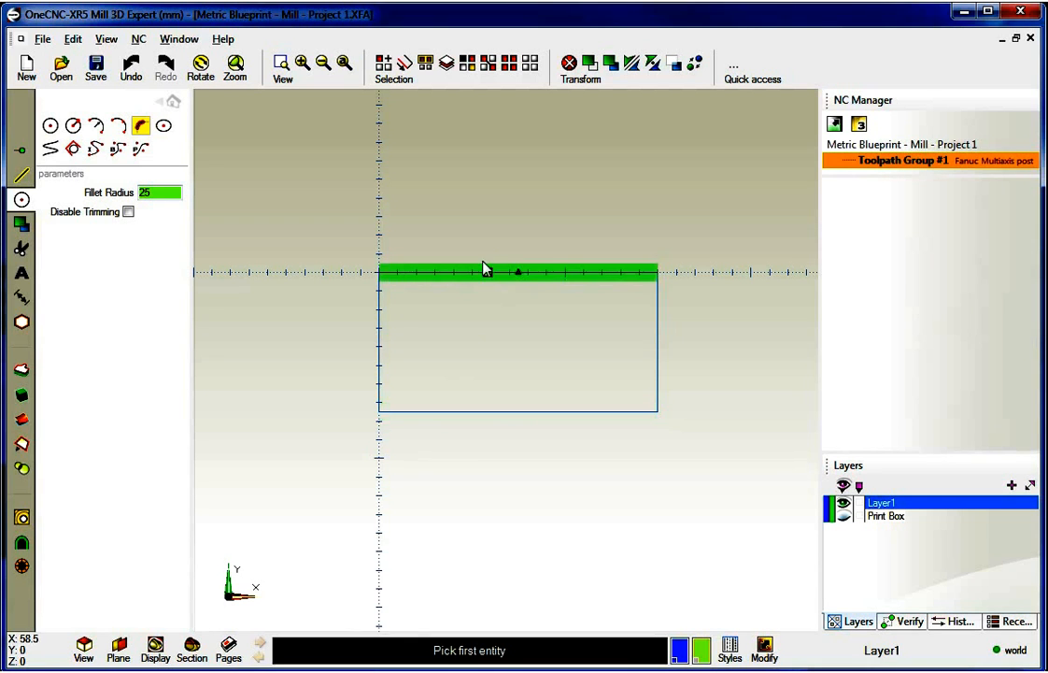
{"action": "left_click", "coordinate": [429, 280]}
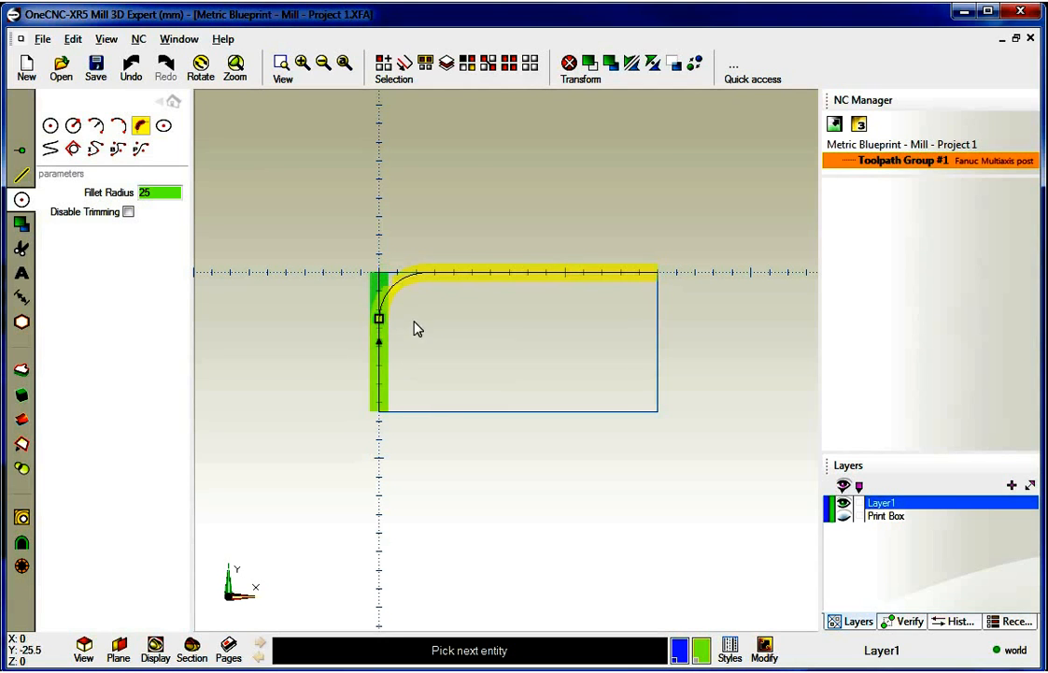
{"action": "left_click", "coordinate": [387, 358]}
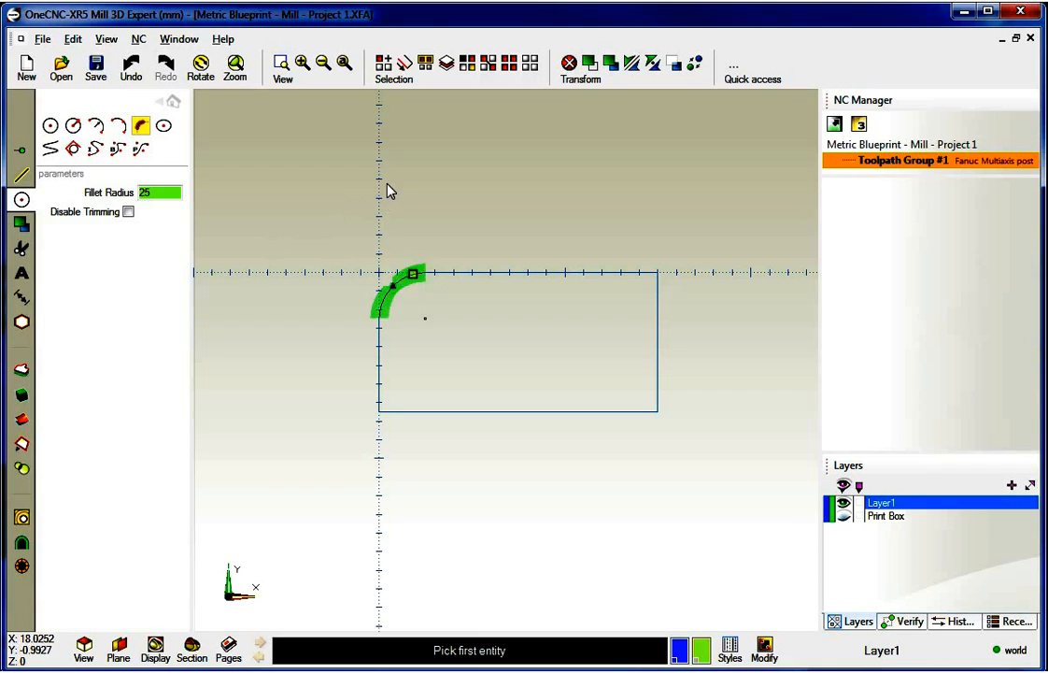
{"action": "key", "text": "Escape"}
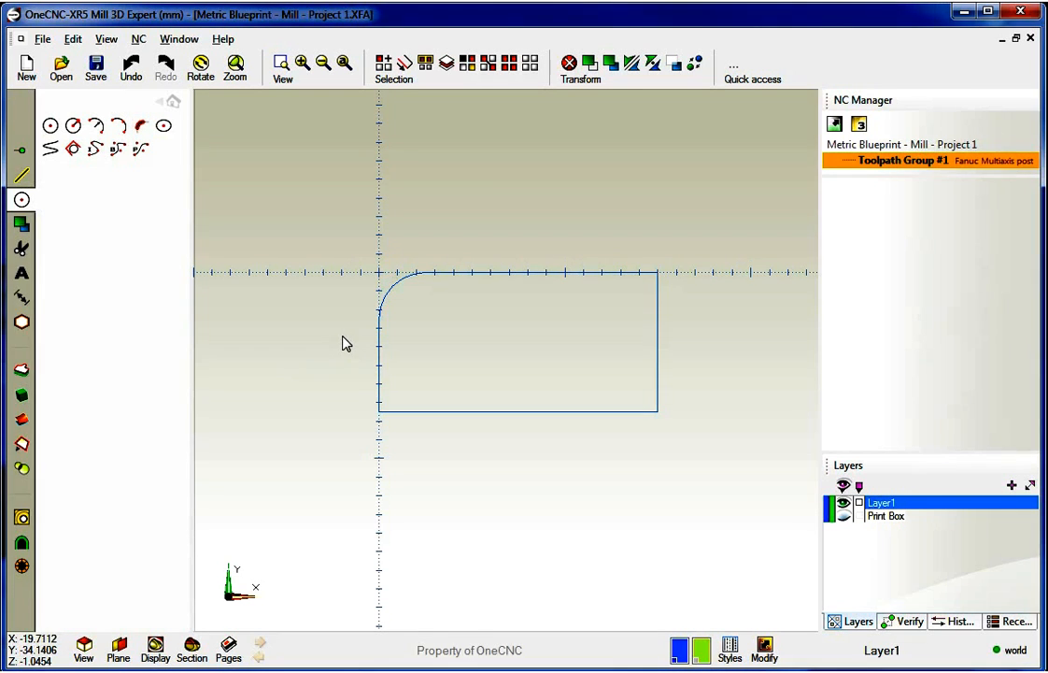
Toggle the Print Box layer's visibility to compare the filleted outline with the print, leaving the layer hidden
{"action": "left_click", "coordinate": [844, 517]}
{"action": "left_click", "coordinate": [843, 516]}
{"action": "left_click", "coordinate": [843, 517]}
{"action": "left_click", "coordinate": [844, 516]}
{"action": "left_click", "coordinate": [843, 517]}
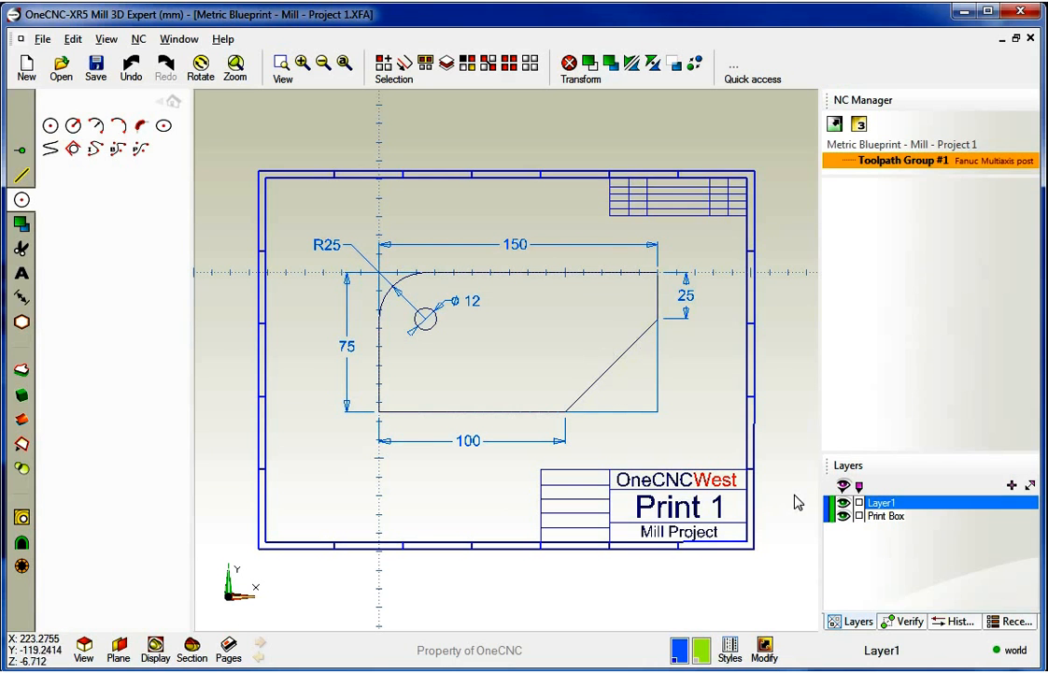
{"action": "left_click", "coordinate": [843, 517]}
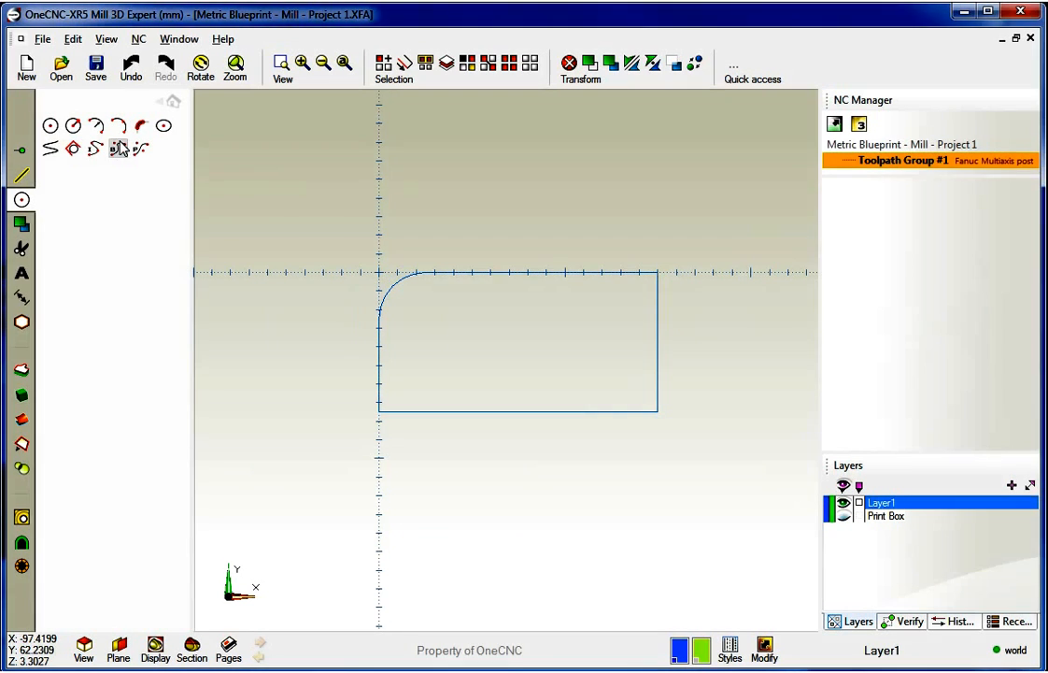
Chamfer the lower-right corner between the right and bottom edges, previewing a 12 mm distance before applying 50 mm
{"action": "left_click", "coordinate": [22, 178]}
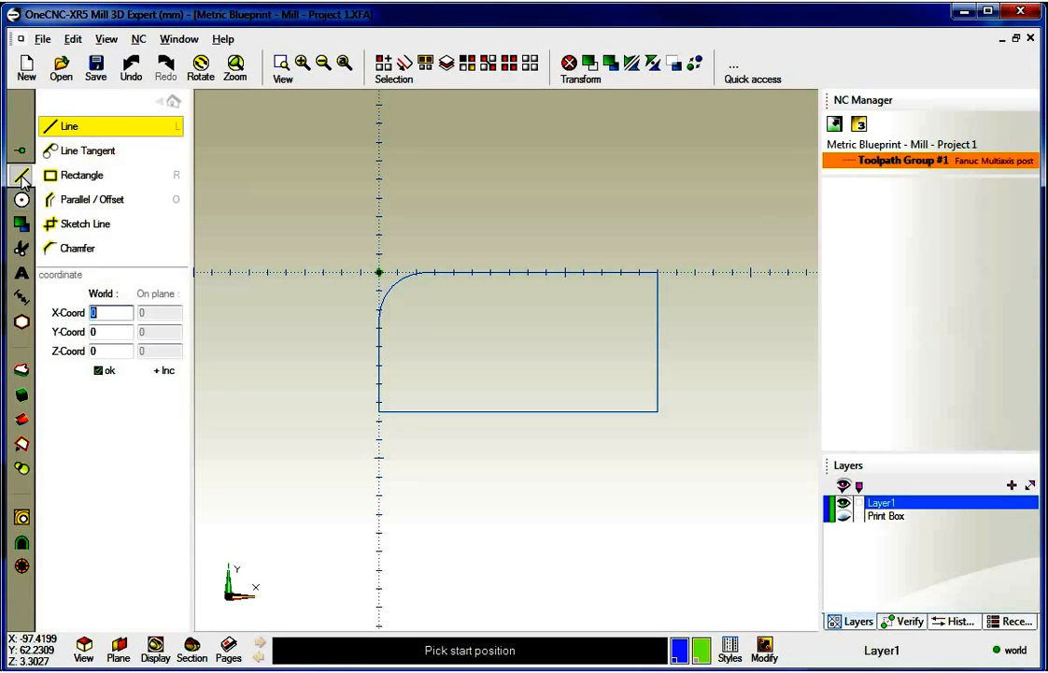
{"action": "left_click", "coordinate": [80, 253]}
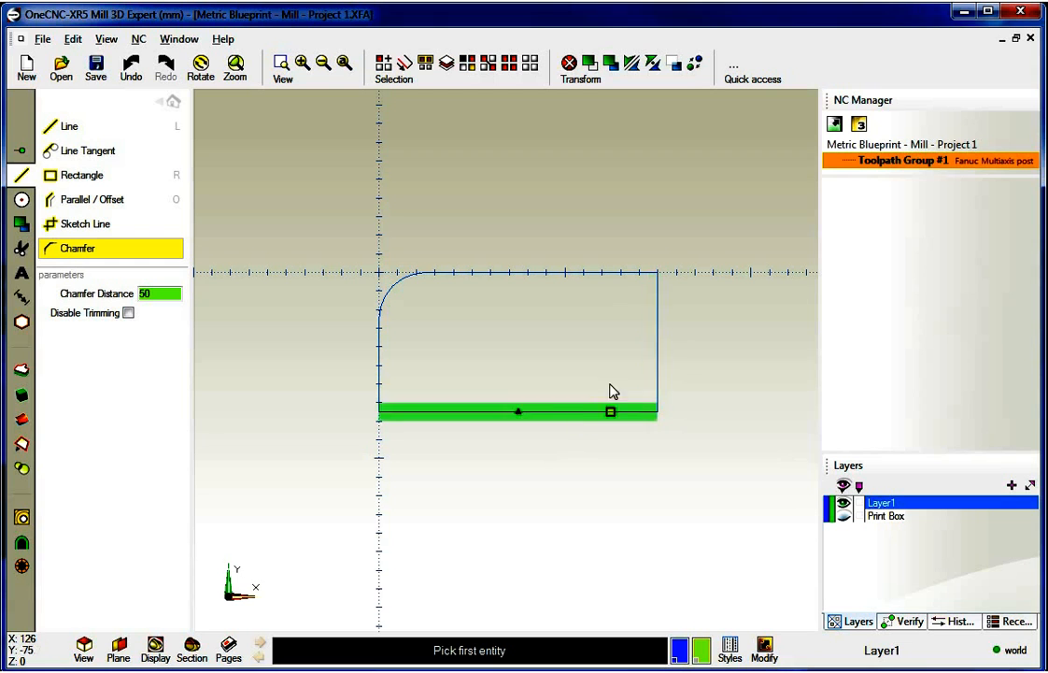
{"action": "left_click", "coordinate": [661, 344]}
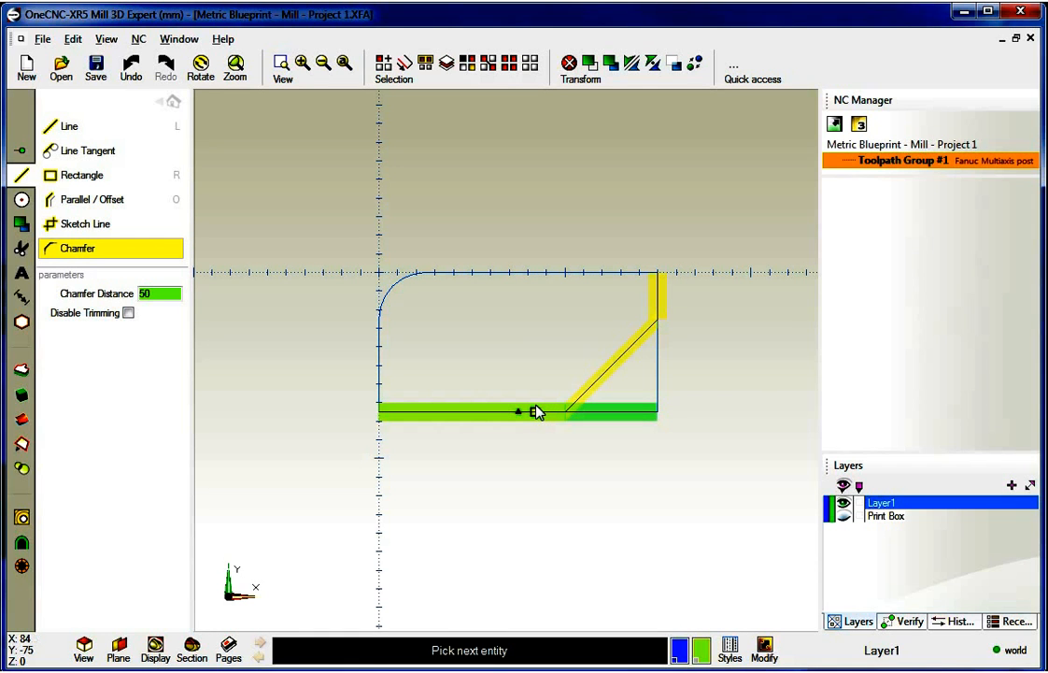
{"action": "left_click_drag", "start_coordinate": [166, 294], "coordinate": [126, 295]}
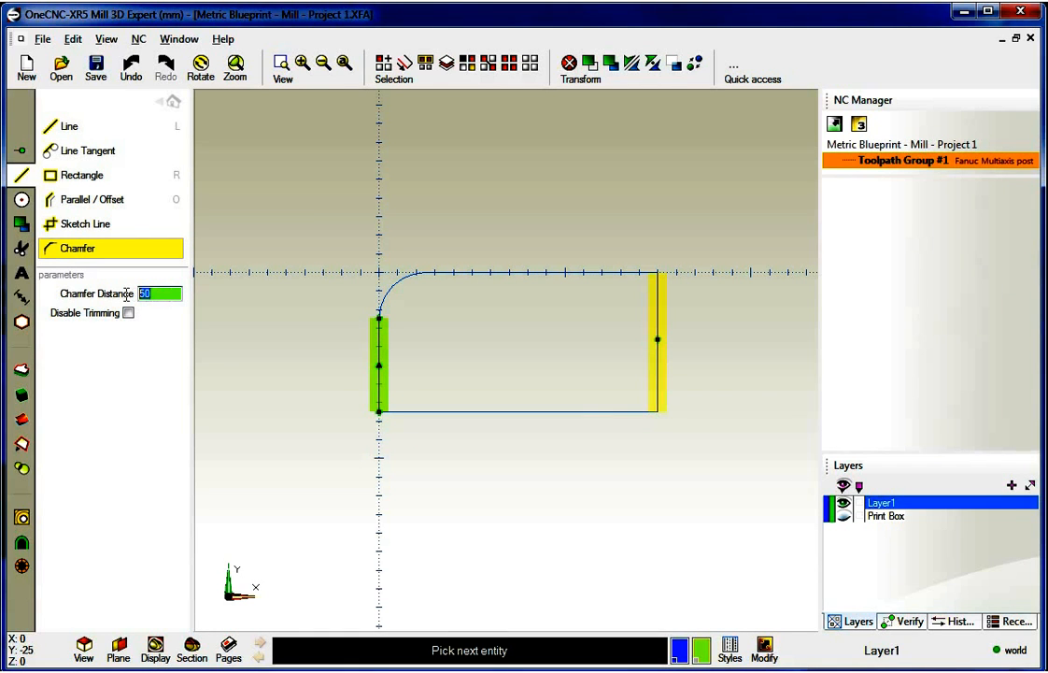
{"action": "type", "text": "12"}
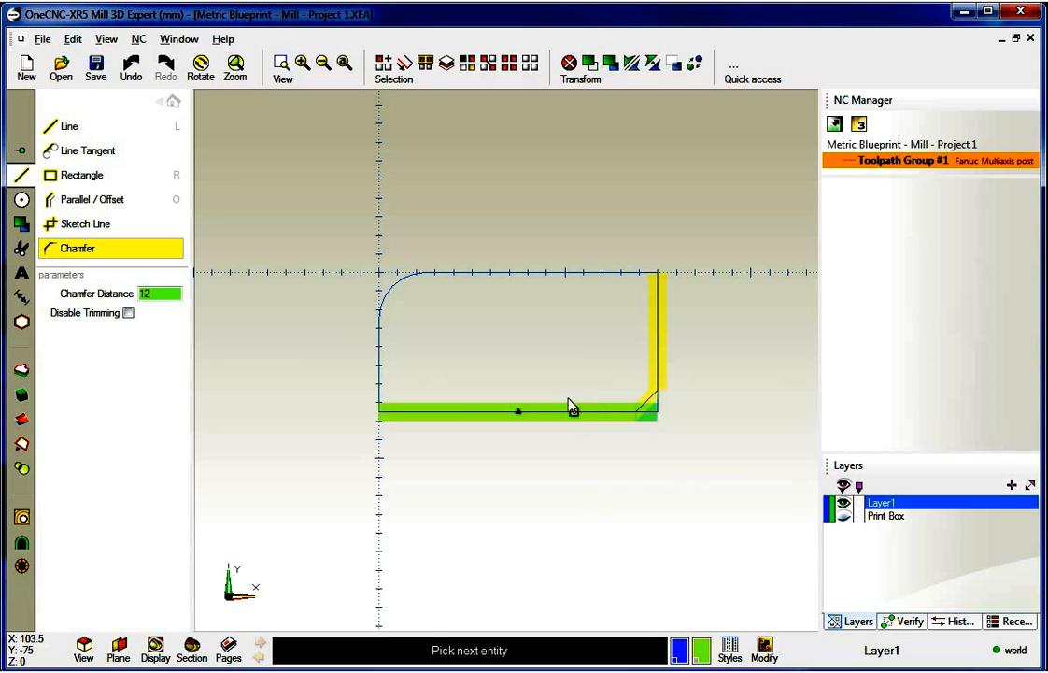
{"action": "left_click_drag", "start_coordinate": [170, 295], "coordinate": [125, 299]}
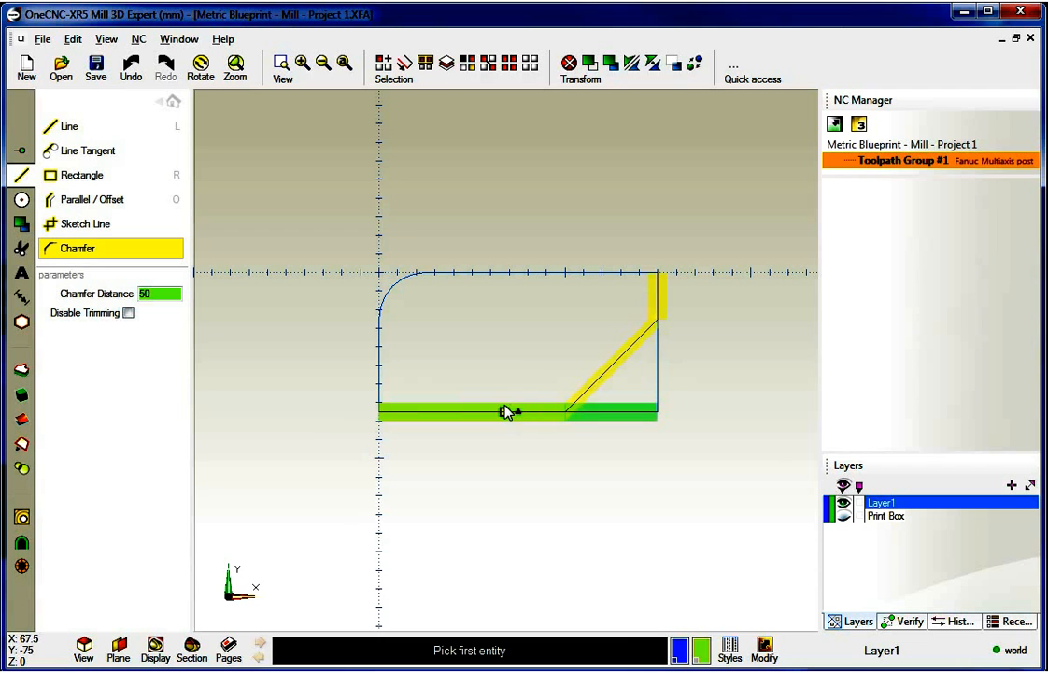
{"action": "left_click", "coordinate": [533, 411]}
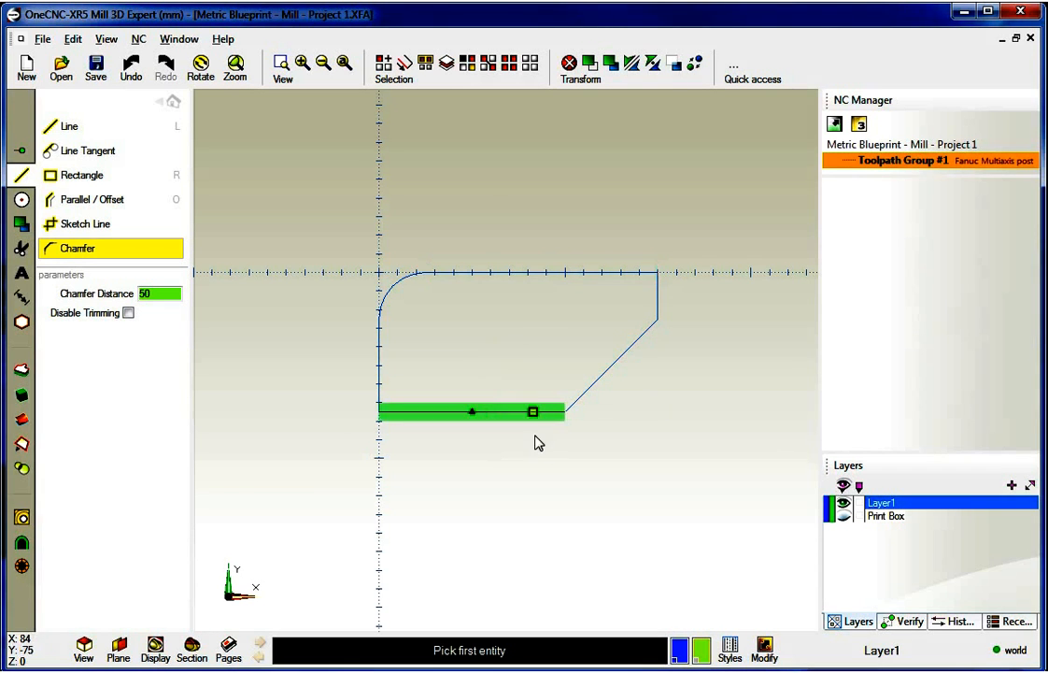
{"action": "key", "text": "Escape"}
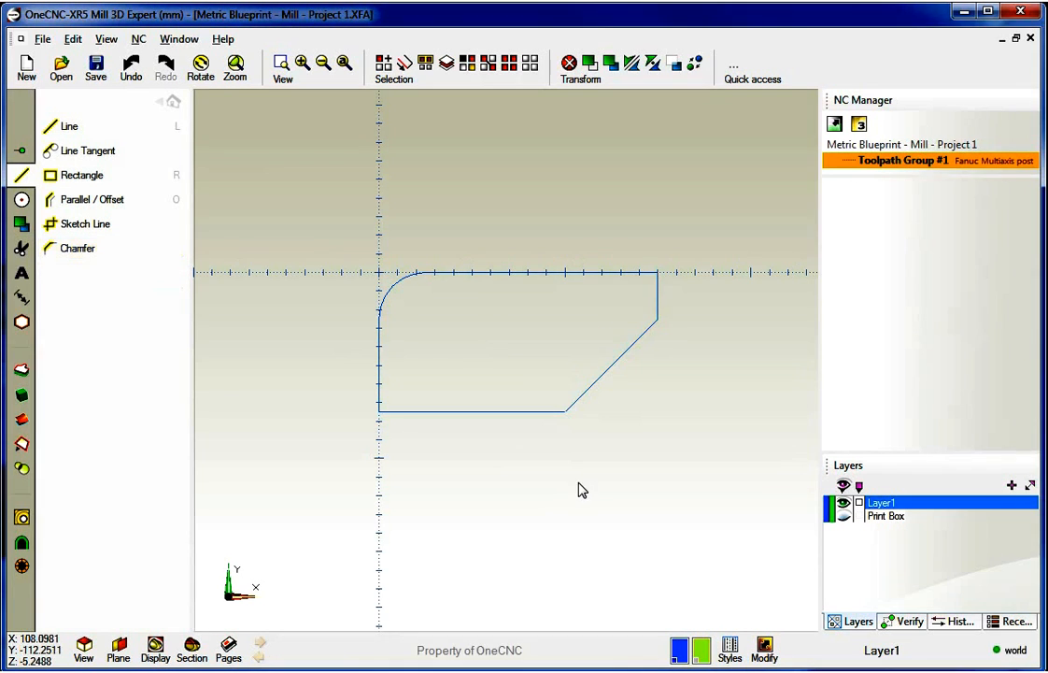
Compare the chamfered outline with the Print Box layer and examine the hole's diameter and location, leaving the layer hidden
{"action": "left_click", "coordinate": [844, 517]}
{"action": "left_click", "coordinate": [844, 516]}
{"action": "left_click", "coordinate": [843, 517]}
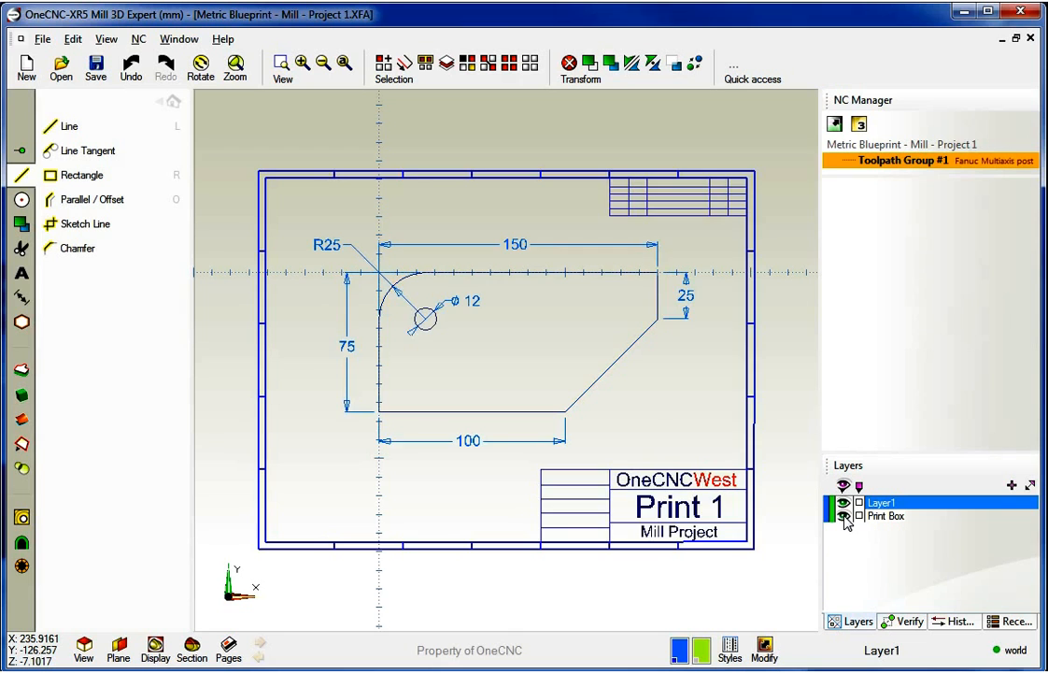
{"action": "left_click", "coordinate": [844, 517]}
{"action": "left_click", "coordinate": [843, 516]}
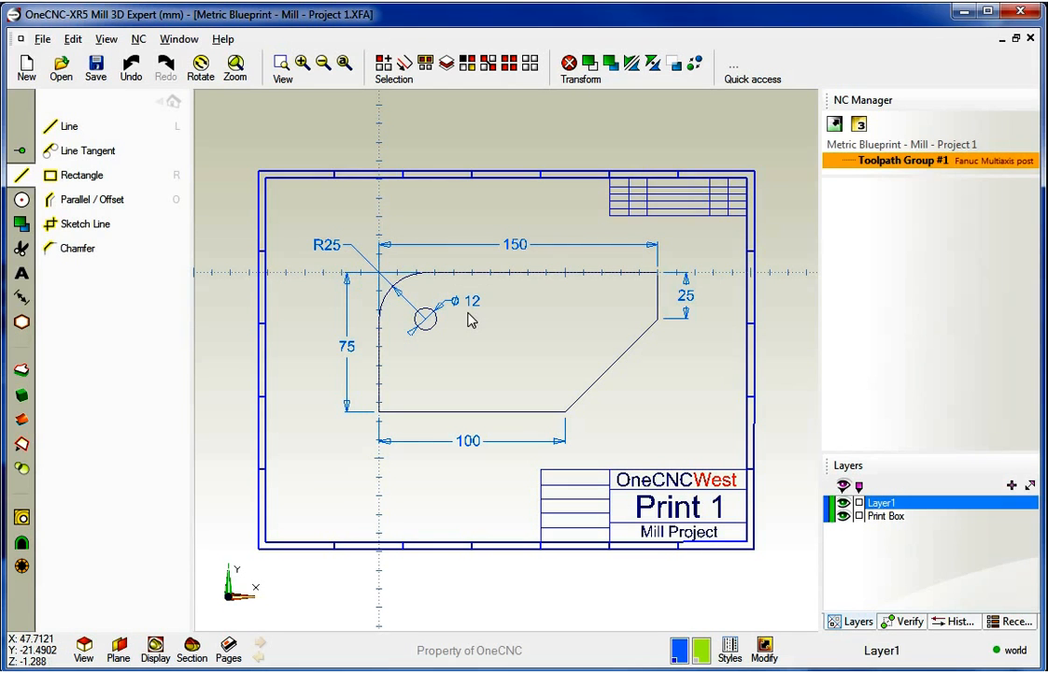
{"action": "left_click", "coordinate": [843, 515]}
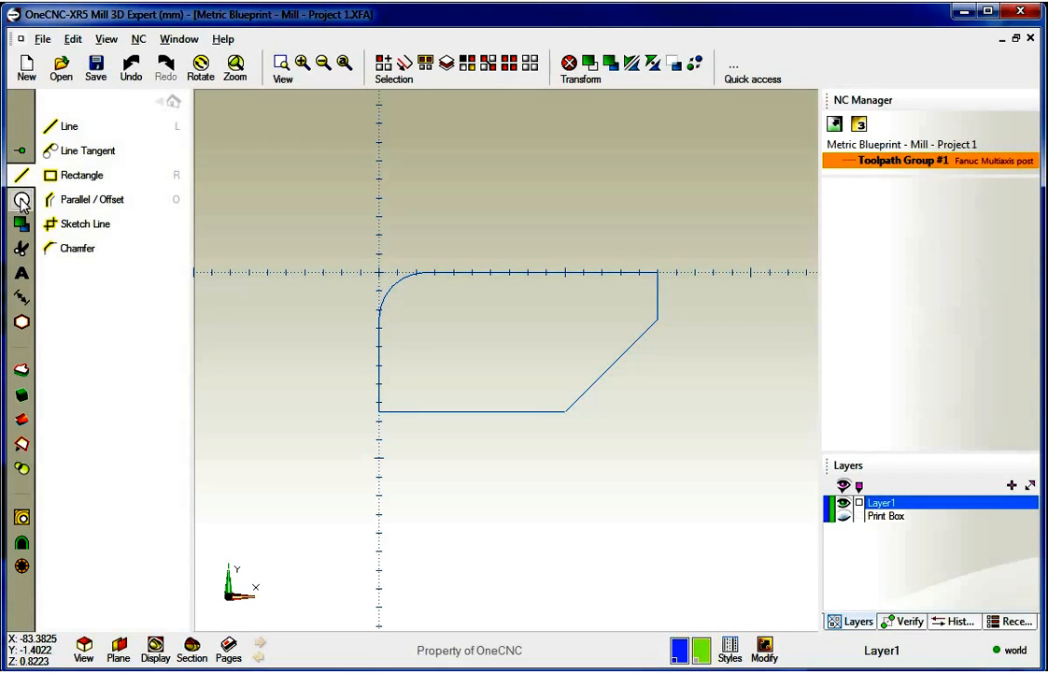
Draw a 12 mm diameter circle centred on the corner fillet's centre point at X 25, Y -25
{"action": "left_click", "coordinate": [21, 200]}
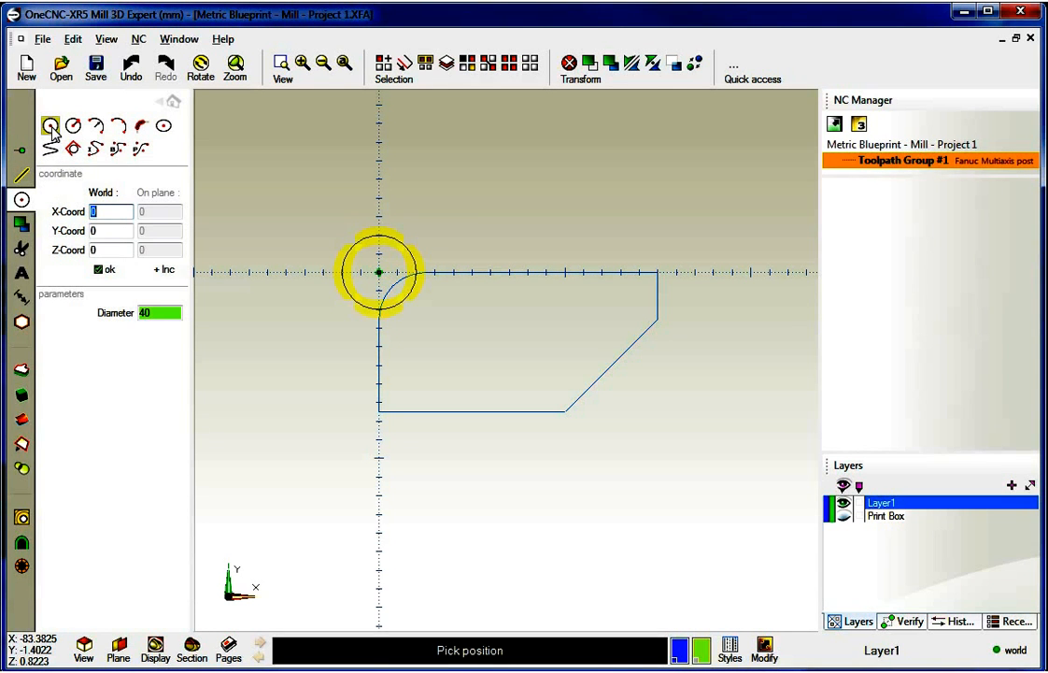
{"action": "left_click", "coordinate": [152, 312]}
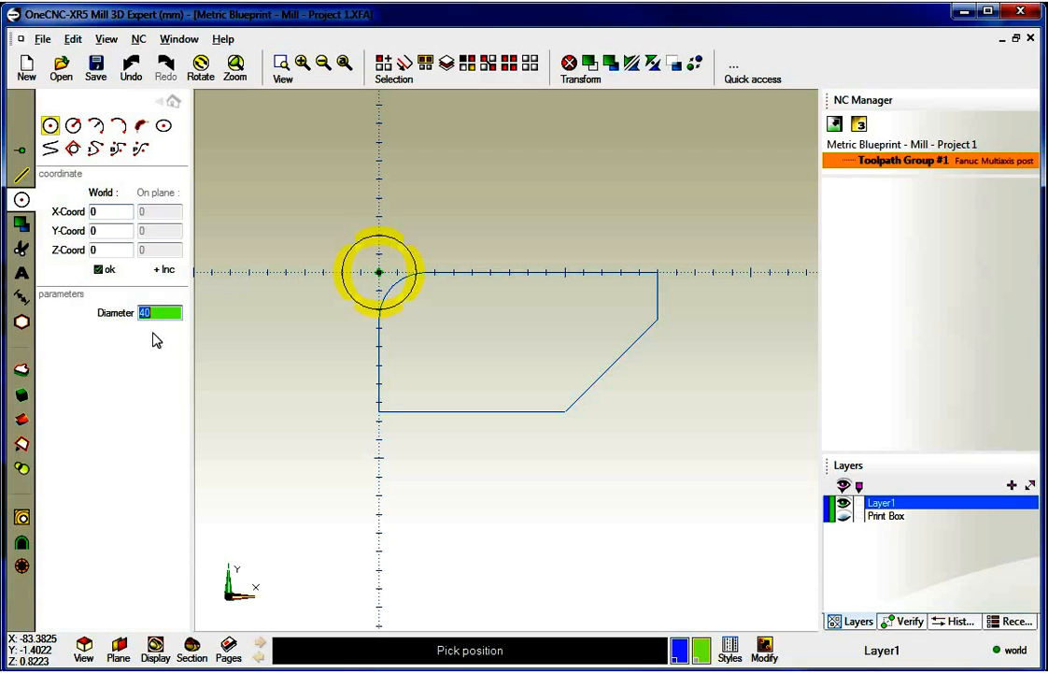
{"action": "type", "text": "12"}
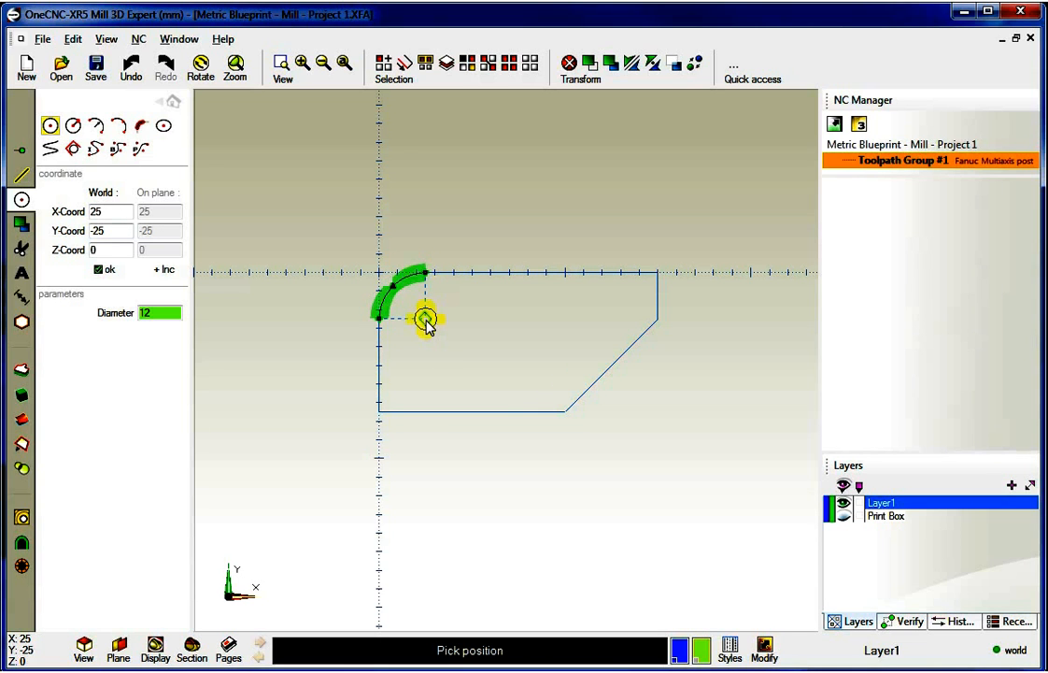
{"action": "left_click", "coordinate": [425, 318]}
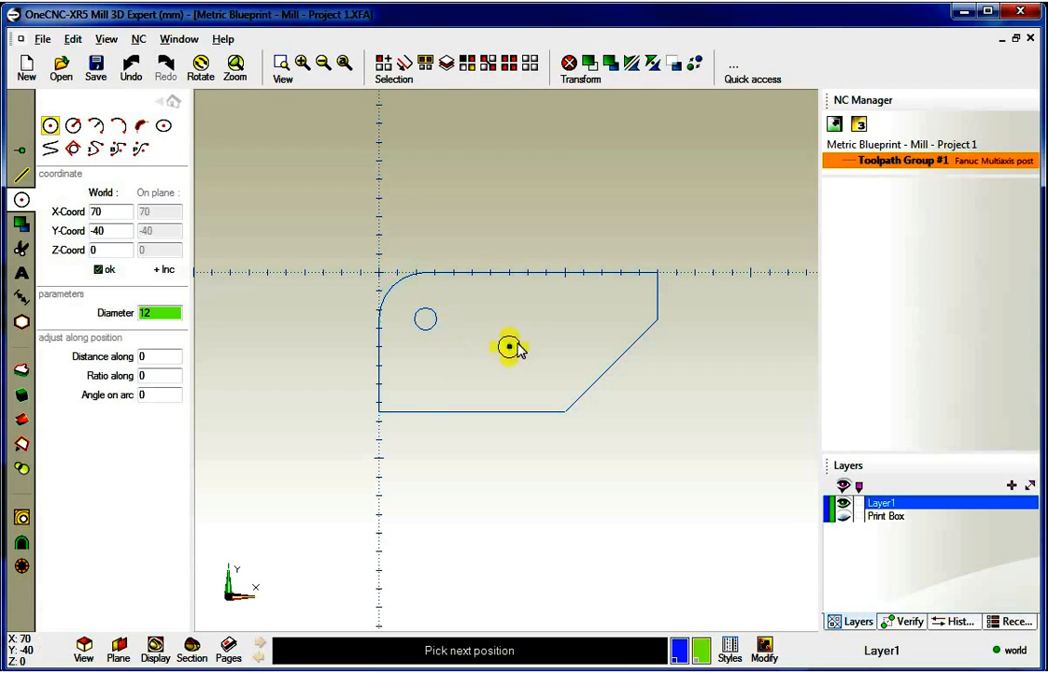
{"action": "right_click", "coordinate": [516, 341]}
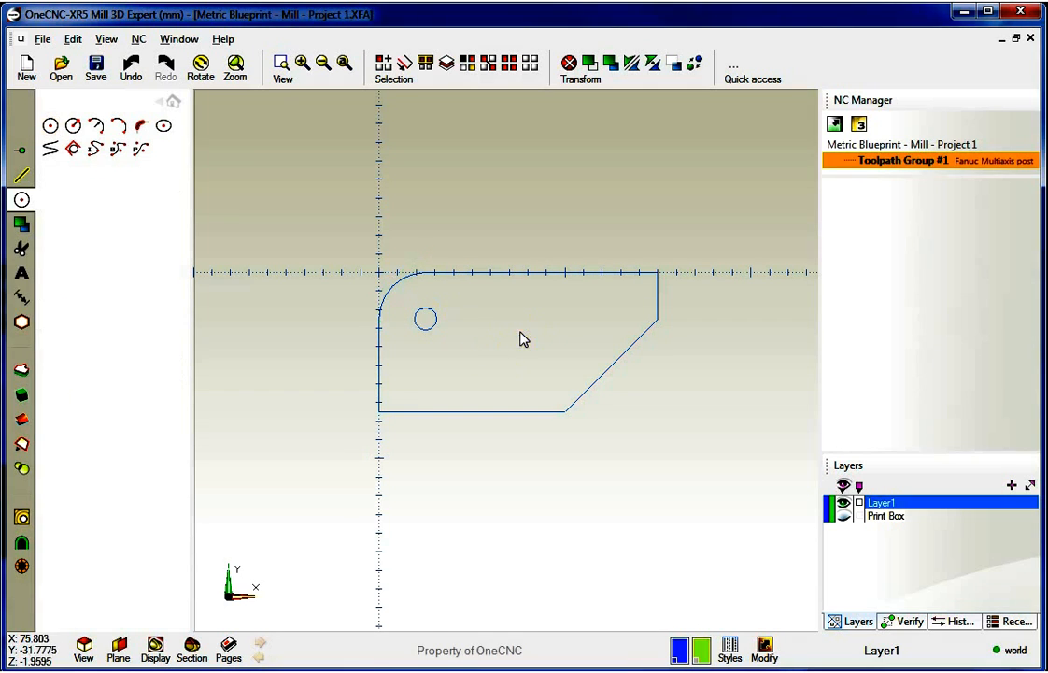
Compare the finished outline and hole with the print by toggling the Print Box layer, leaving the layer shown
{"action": "left_click", "coordinate": [843, 517]}
{"action": "left_click", "coordinate": [843, 517]}
{"action": "left_click", "coordinate": [844, 516]}
{"action": "left_click", "coordinate": [844, 517]}
{"action": "left_click", "coordinate": [843, 517]}
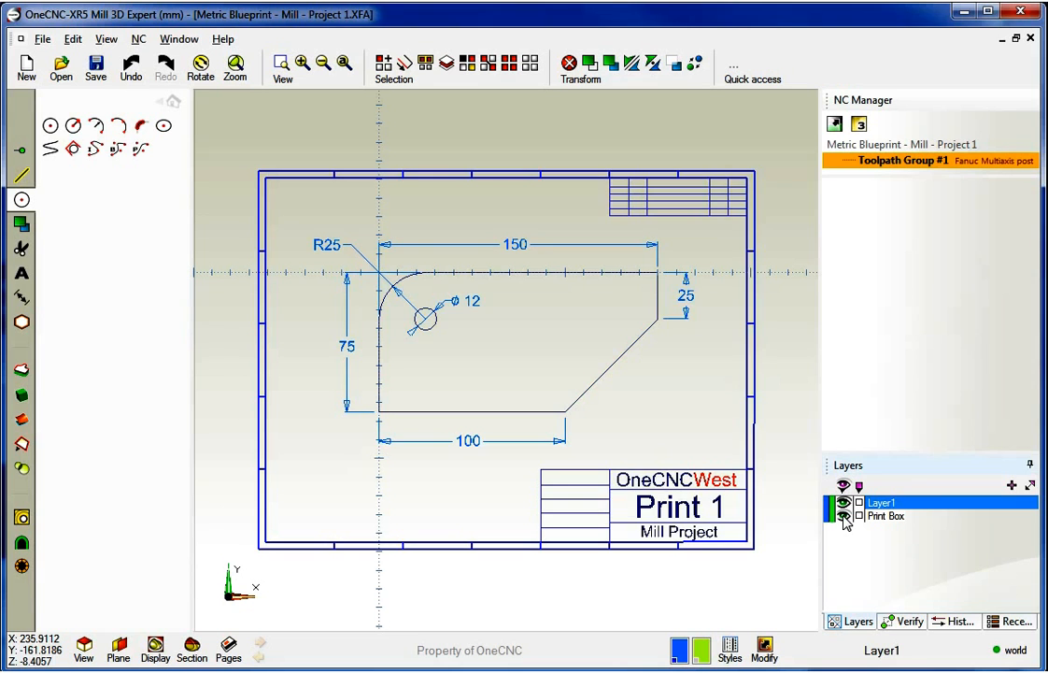
{"action": "left_click", "coordinate": [843, 517]}
{"action": "left_click", "coordinate": [173, 102]}
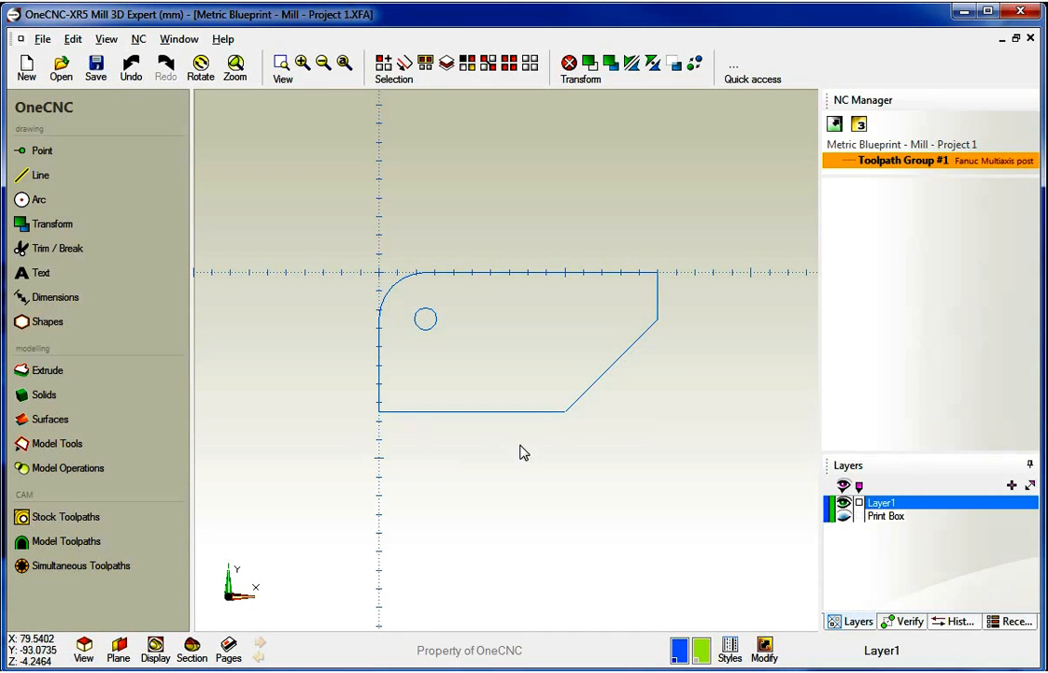
{"action": "left_click", "coordinate": [844, 517]}
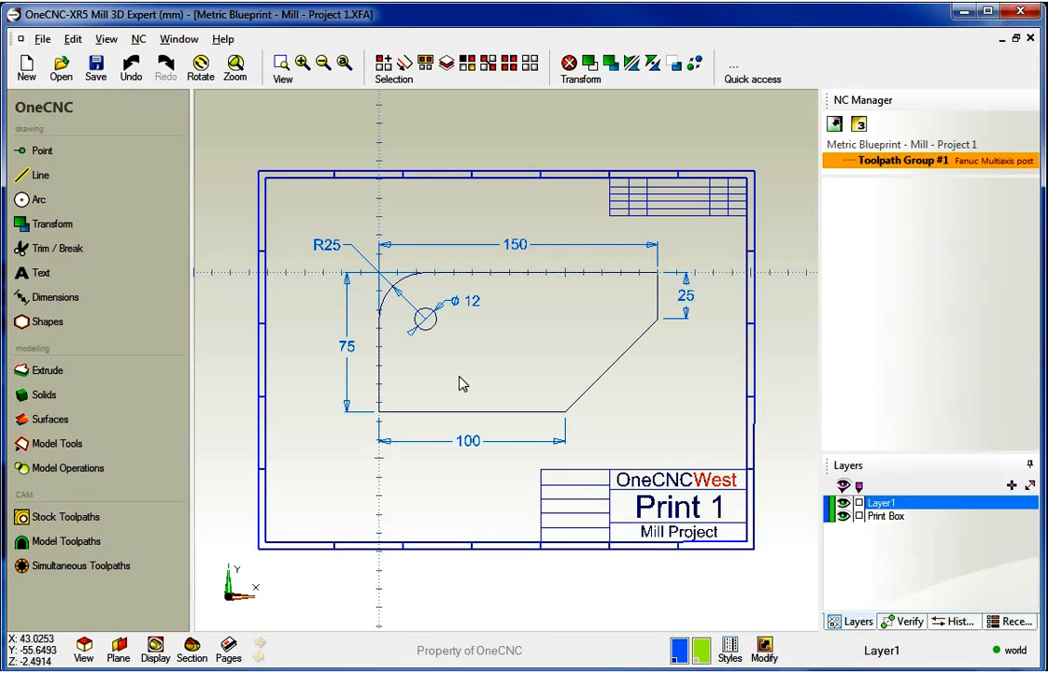